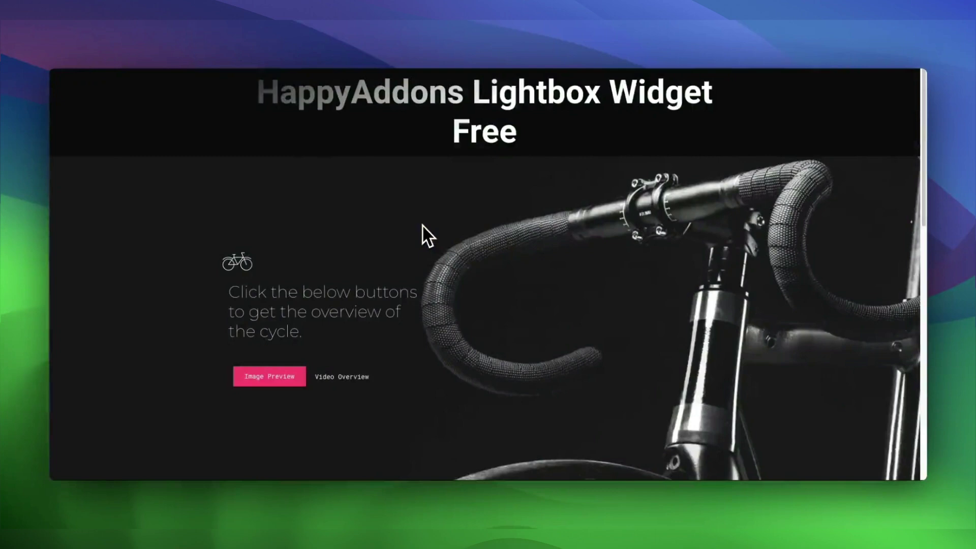
- On the live page, preview the first lightbox's video popup and close it
{"action": "scroll", "coordinate": [423, 225], "scroll_direction": "down", "scroll_amount": 3}
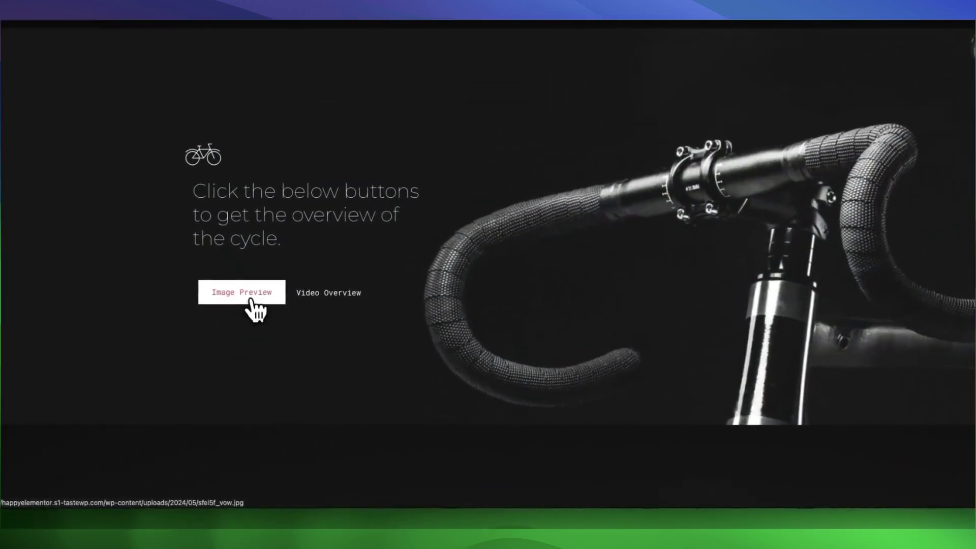
{"action": "left_click", "coordinate": [275, 304]}
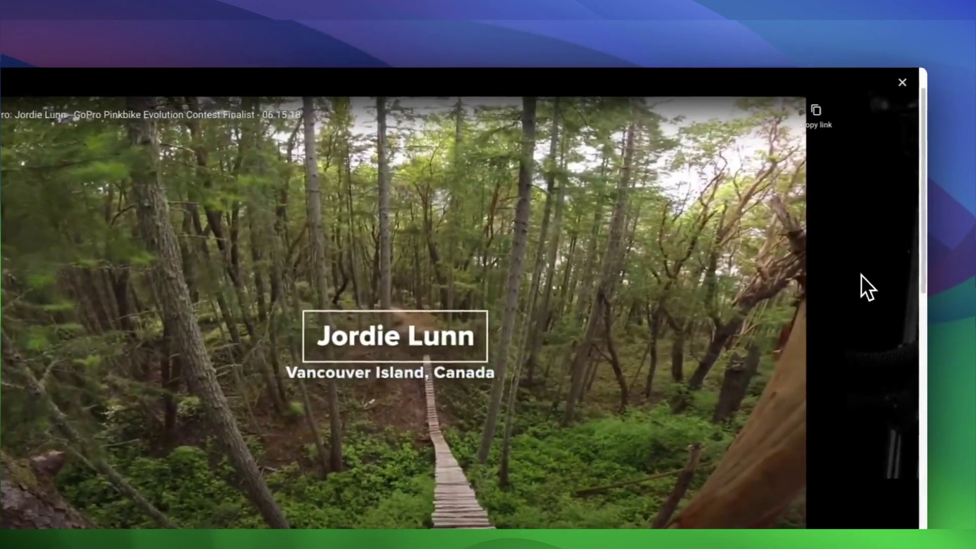
{"action": "left_click", "coordinate": [902, 82]}
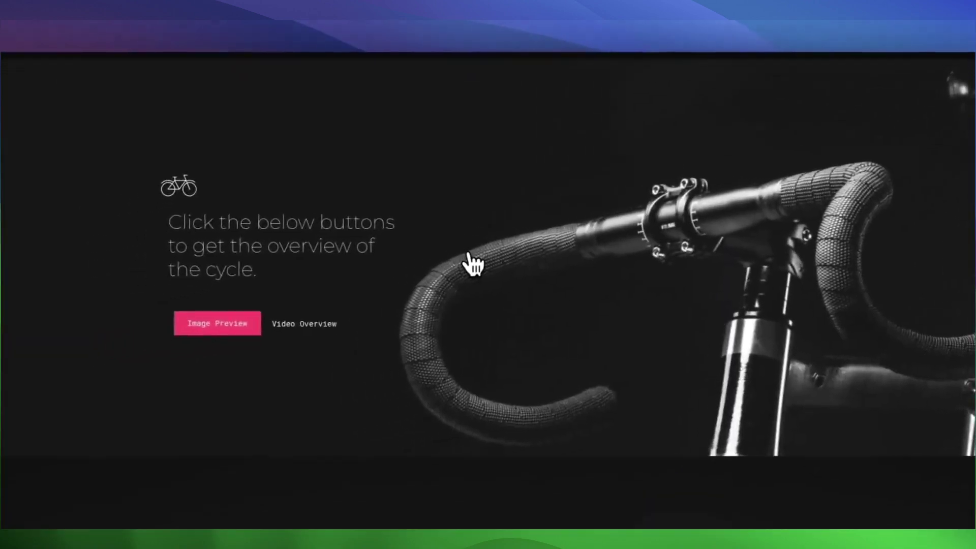
- Scroll down and preview the bicycle thumbnail's full photo lightbox
{"action": "scroll", "coordinate": [475, 257], "scroll_direction": "down", "scroll_amount": 3}
{"action": "scroll", "coordinate": [478, 252], "scroll_direction": "down", "scroll_amount": 1}
{"action": "scroll", "coordinate": [480, 248], "scroll_direction": "down", "scroll_amount": 1}
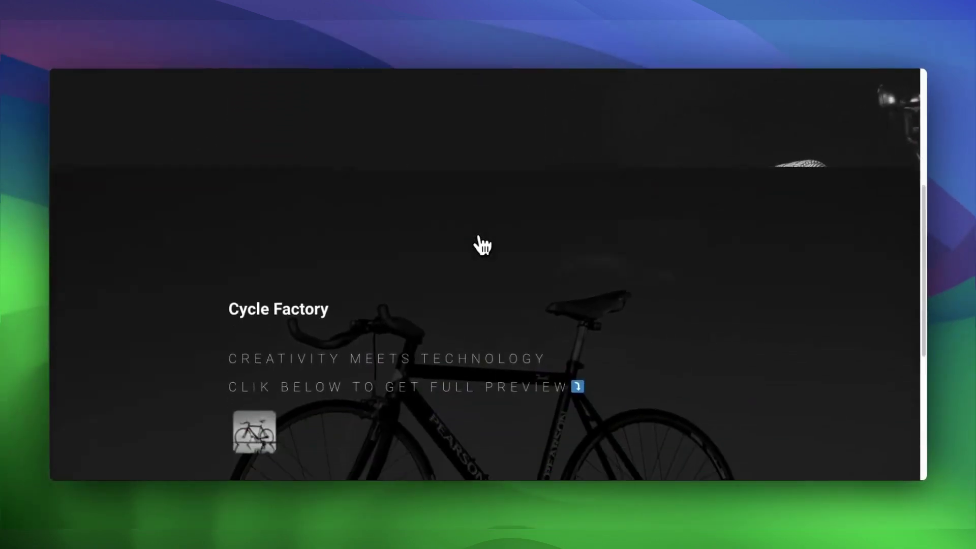
{"action": "scroll", "coordinate": [482, 247], "scroll_direction": "down", "scroll_amount": 2}
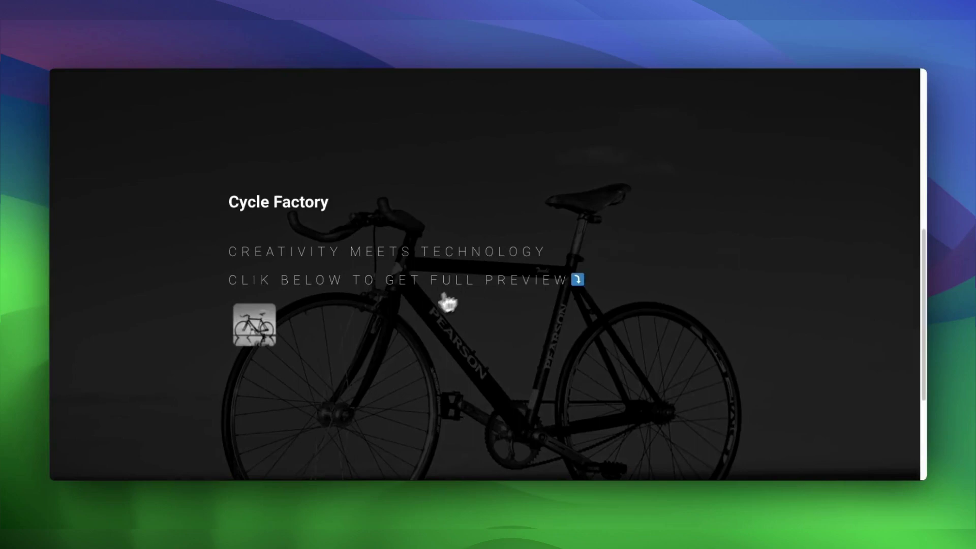
{"action": "left_click", "coordinate": [257, 338]}
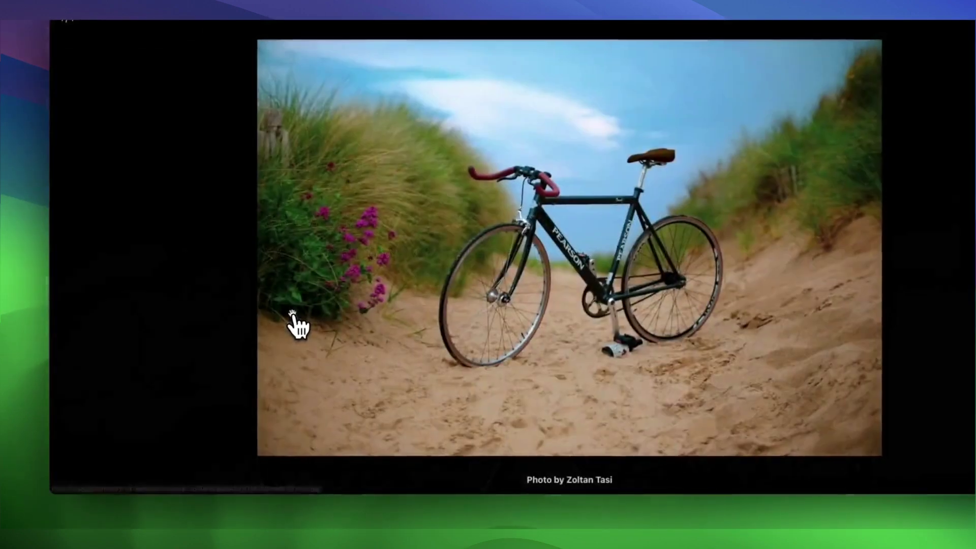
{"action": "left_click", "coordinate": [188, 290]}
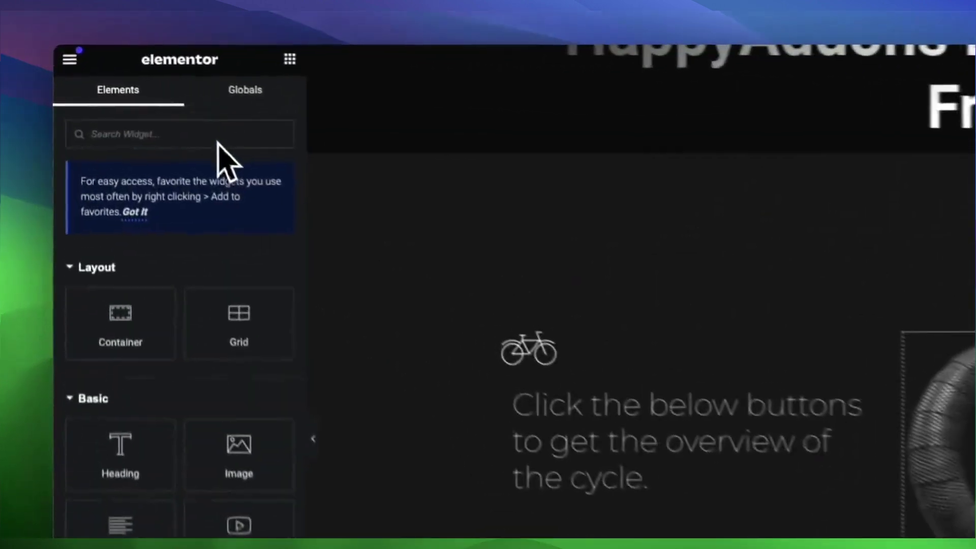
- Search widgets for 'ligh' and drop a Lightbox widget before the Video Overview button
{"action": "left_click", "coordinate": [133, 112]}
{"action": "type", "text": "ligh"}
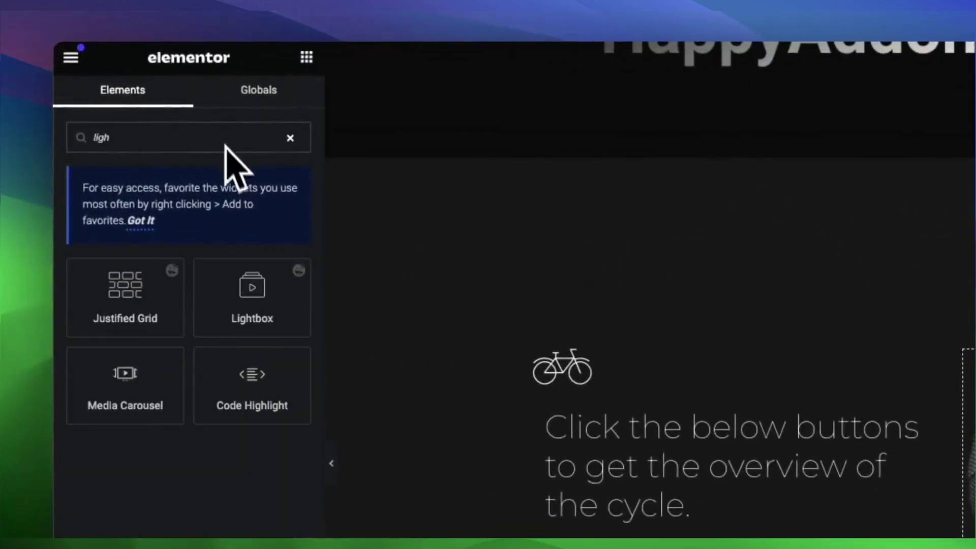
{"action": "mouse_move", "coordinate": [264, 305]}
{"action": "left_mouse_down"}
{"action": "mouse_move", "coordinate": [446, 346]}
{"action": "mouse_move", "coordinate": [523, 318]}
{"action": "left_mouse_up"}
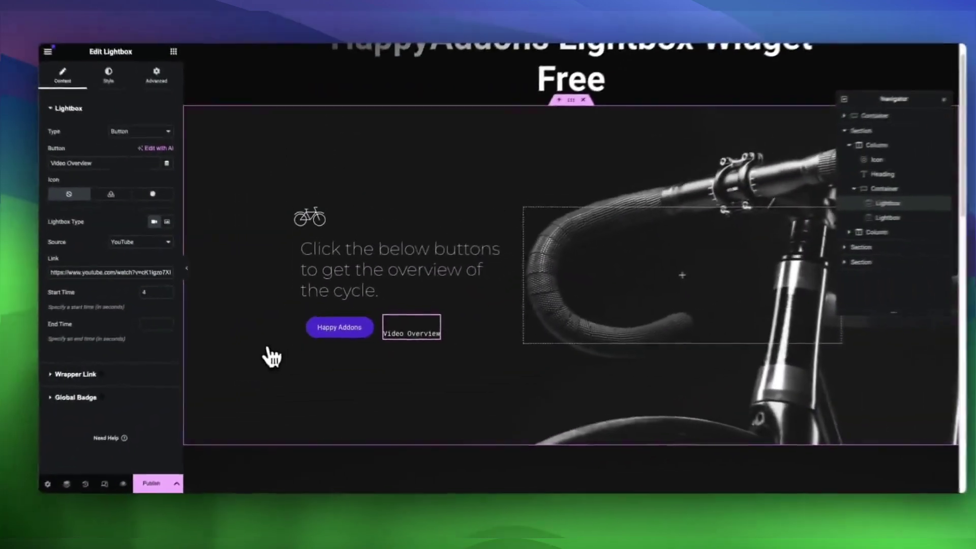
- Keep the new lightbox's trigger type as Button and relabel it 'Image Preview'
{"action": "left_click", "coordinate": [356, 330]}
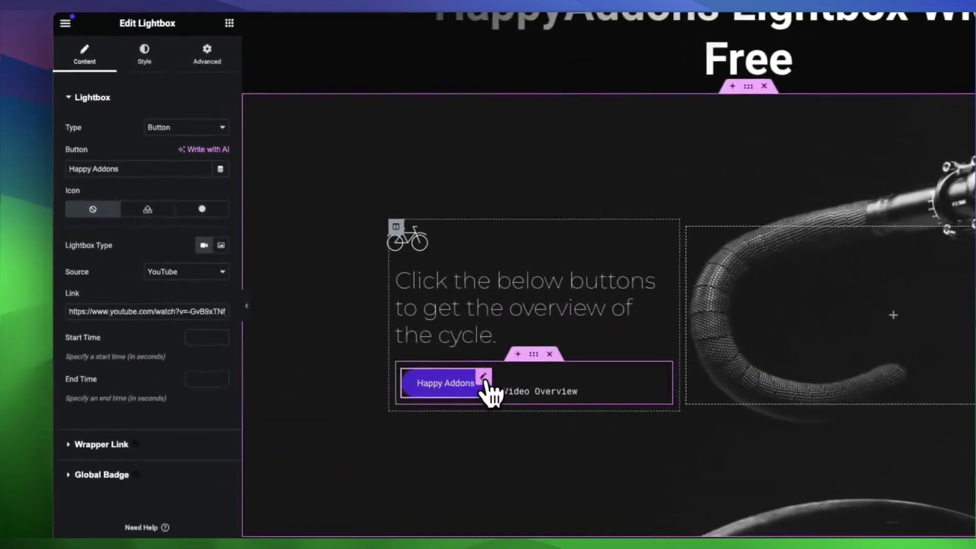
{"action": "left_click", "coordinate": [478, 394]}
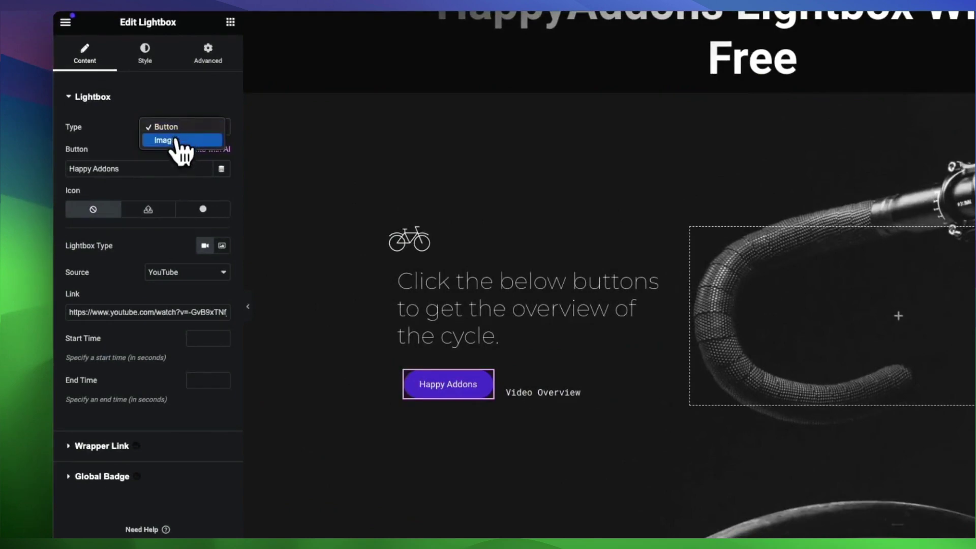
{"action": "left_click", "coordinate": [178, 141]}
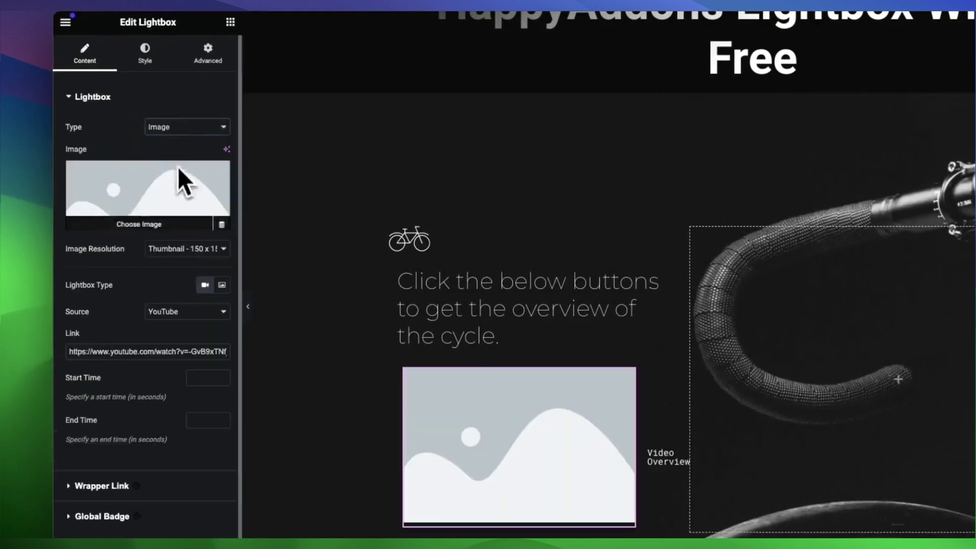
{"action": "left_click", "coordinate": [178, 127]}
{"action": "left_click", "coordinate": [163, 112]}
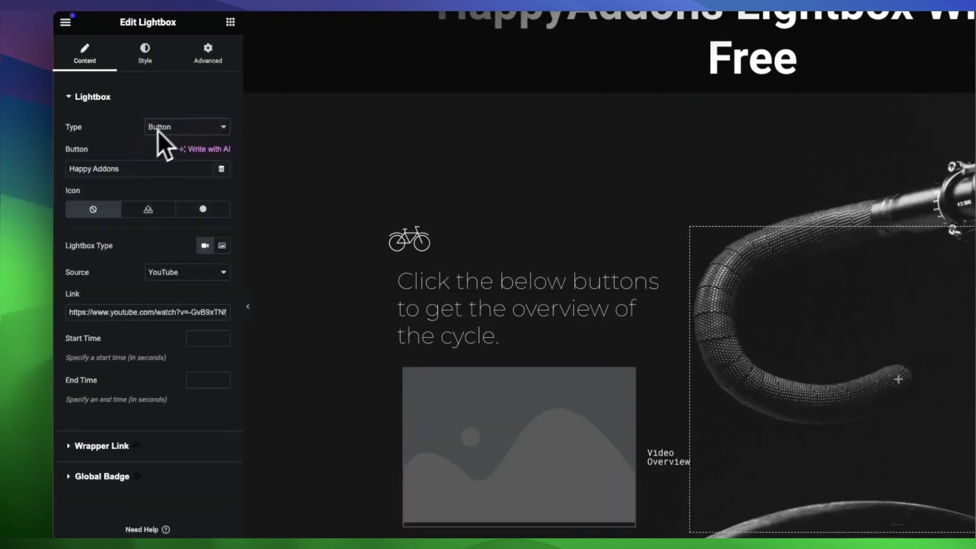
{"action": "double_click", "coordinate": [140, 170]}
{"action": "type", "text": "ge Preview"}
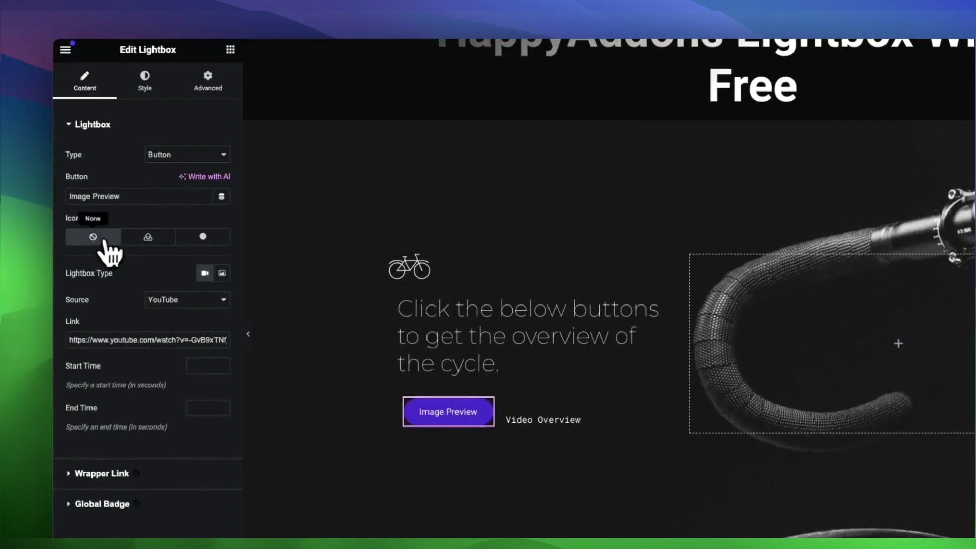
{"action": "left_click", "coordinate": [148, 237]}
{"action": "left_click", "coordinate": [392, 170]}
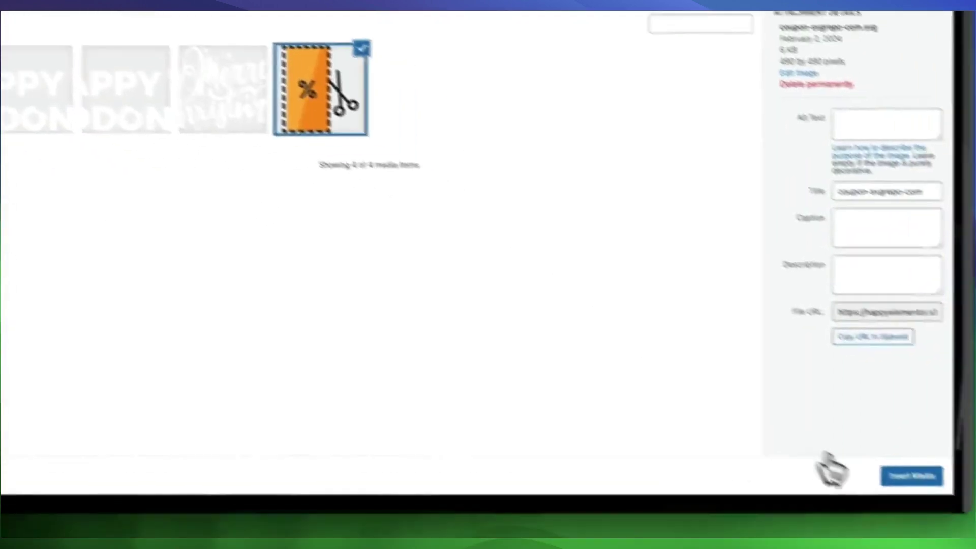
{"action": "left_click", "coordinate": [911, 476]}
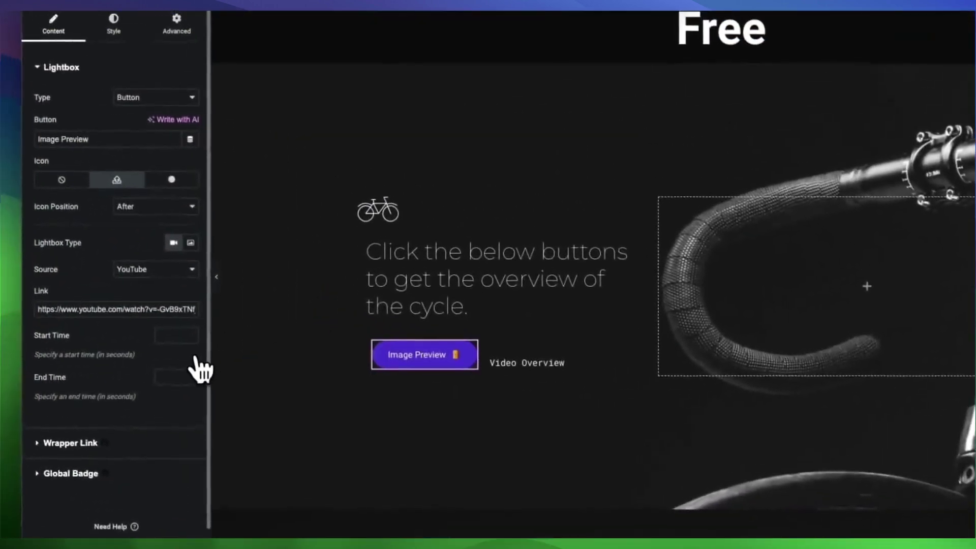
{"action": "left_click", "coordinate": [117, 180]}
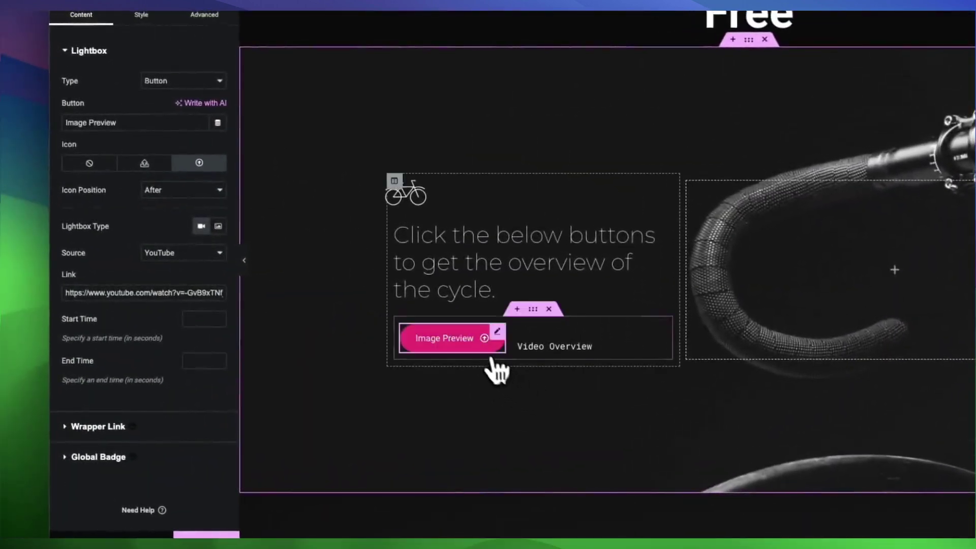
{"action": "left_click", "coordinate": [168, 177]}
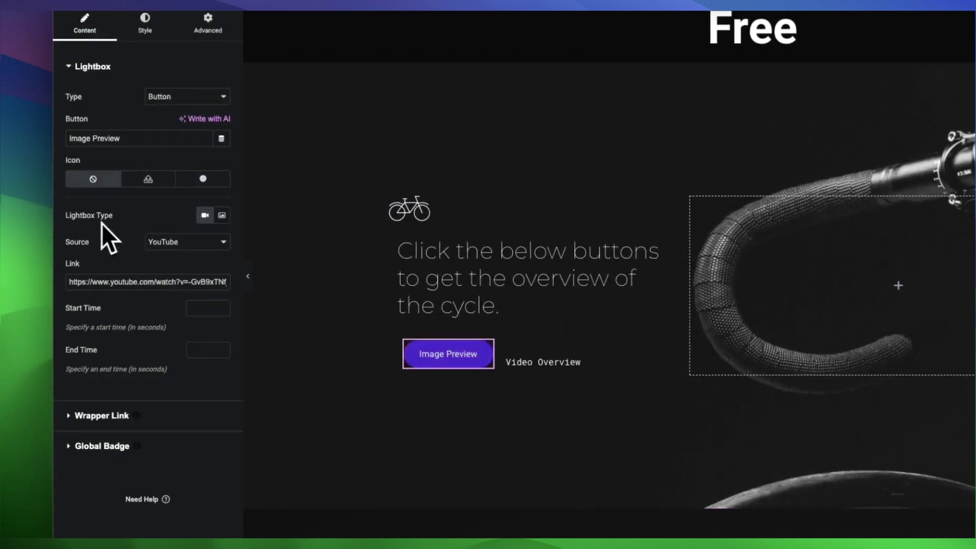
- Try the image, Vimeo and self-hosted options, then settle on a YouTube video source
{"action": "left_click", "coordinate": [222, 216]}
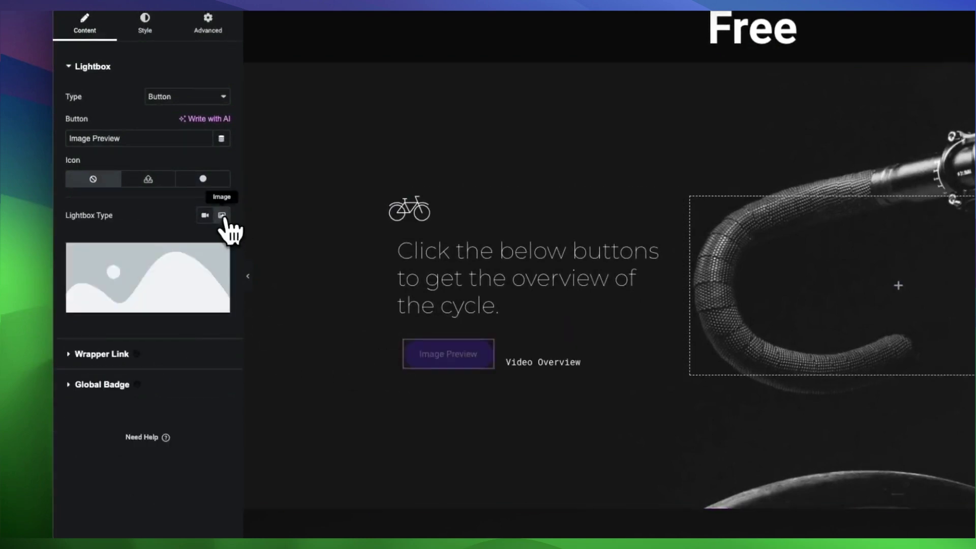
{"action": "left_click", "coordinate": [205, 216]}
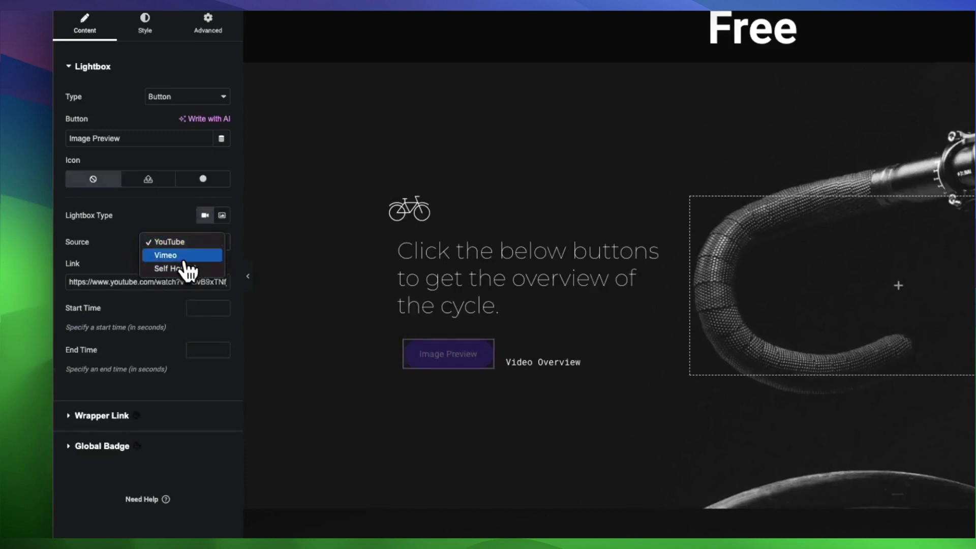
{"action": "left_click", "coordinate": [184, 258]}
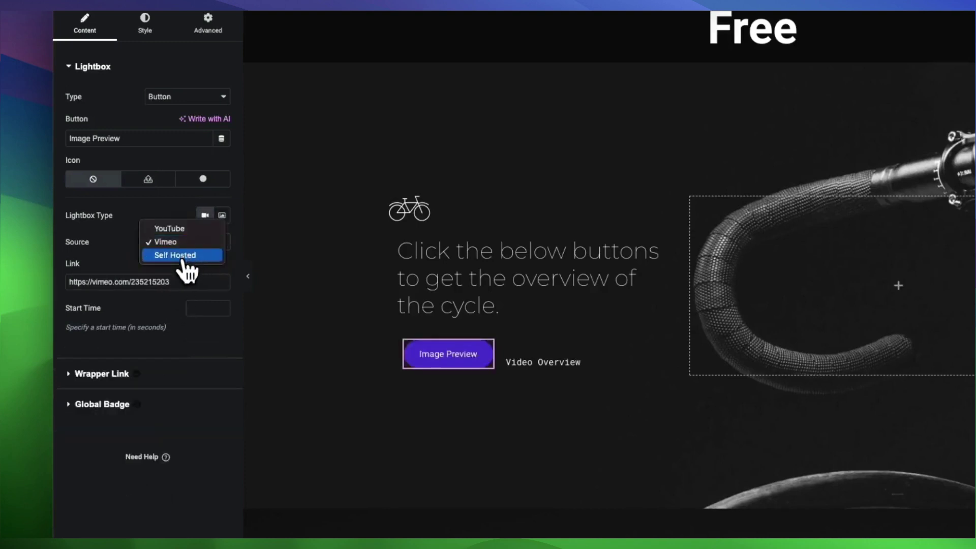
{"action": "left_click", "coordinate": [183, 255]}
{"action": "left_click", "coordinate": [171, 312]}
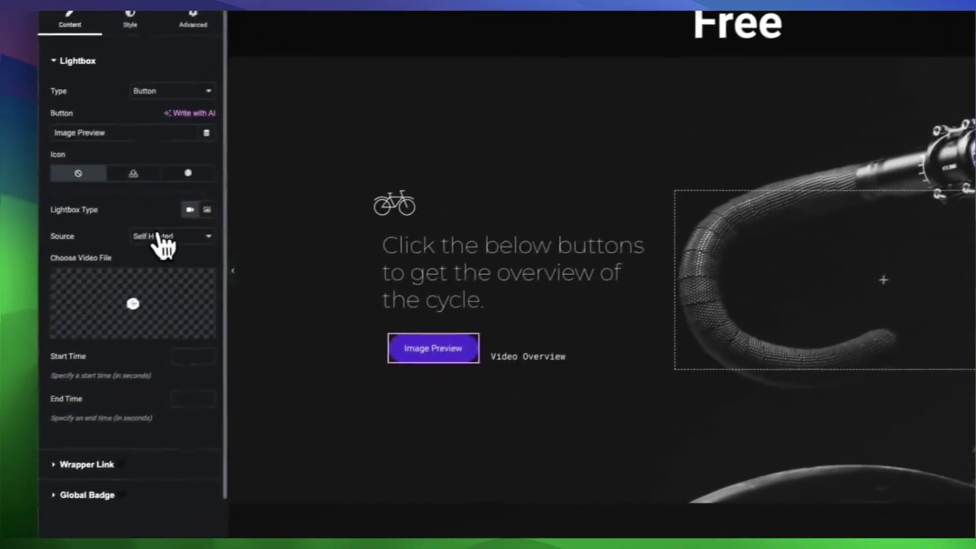
{"action": "left_click", "coordinate": [161, 238]}
{"action": "left_click", "coordinate": [170, 218]}
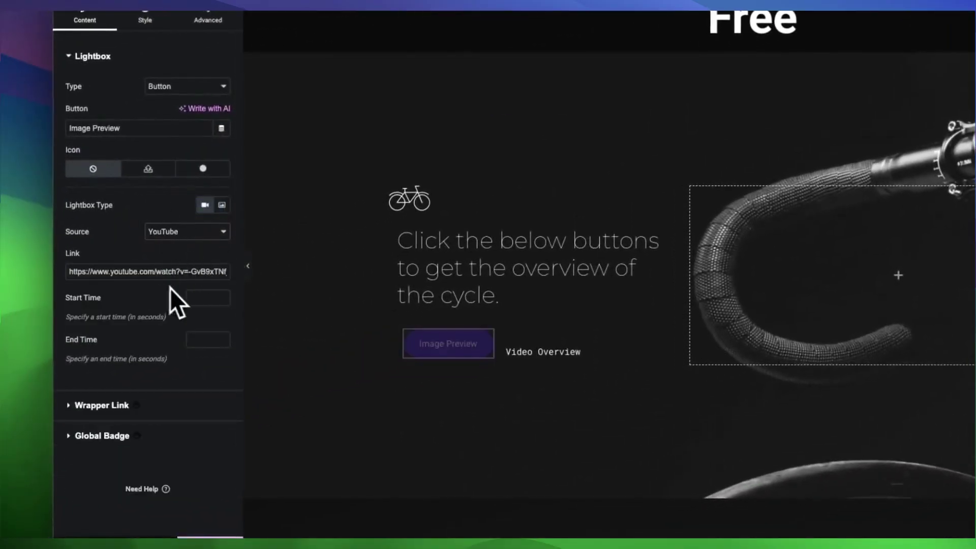
- Test the Image Preview button's YouTube lightbox, playing and pausing the video
{"action": "left_click", "coordinate": [448, 346]}
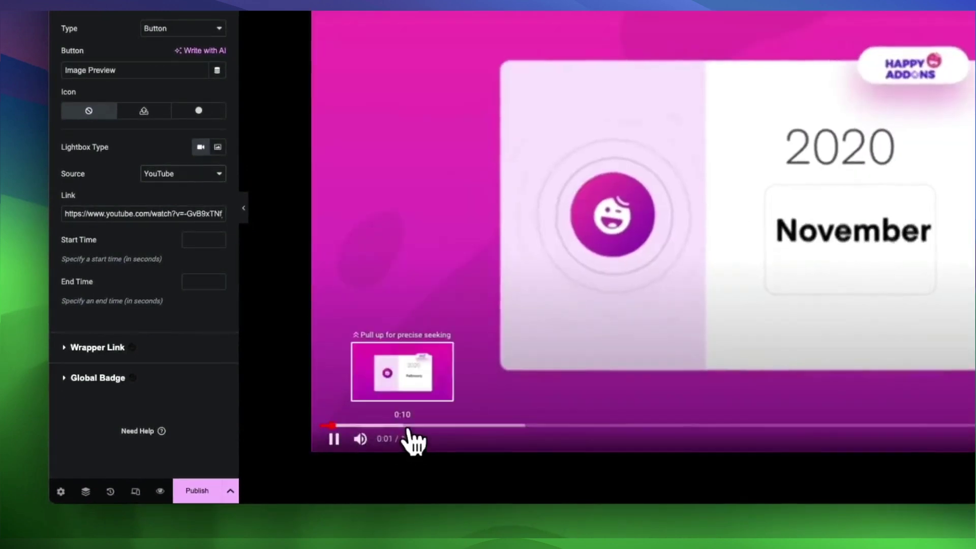
{"action": "left_click", "coordinate": [404, 426]}
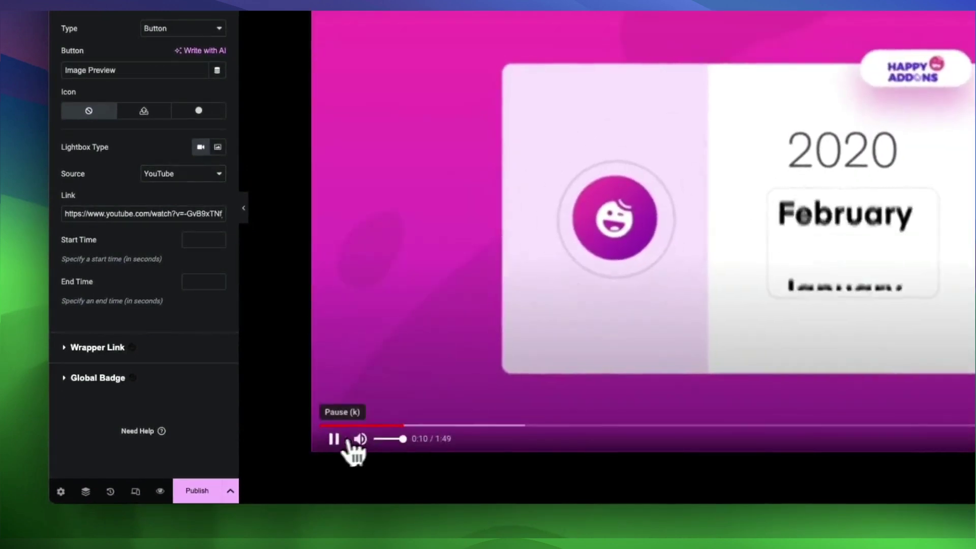
{"action": "left_click", "coordinate": [347, 441]}
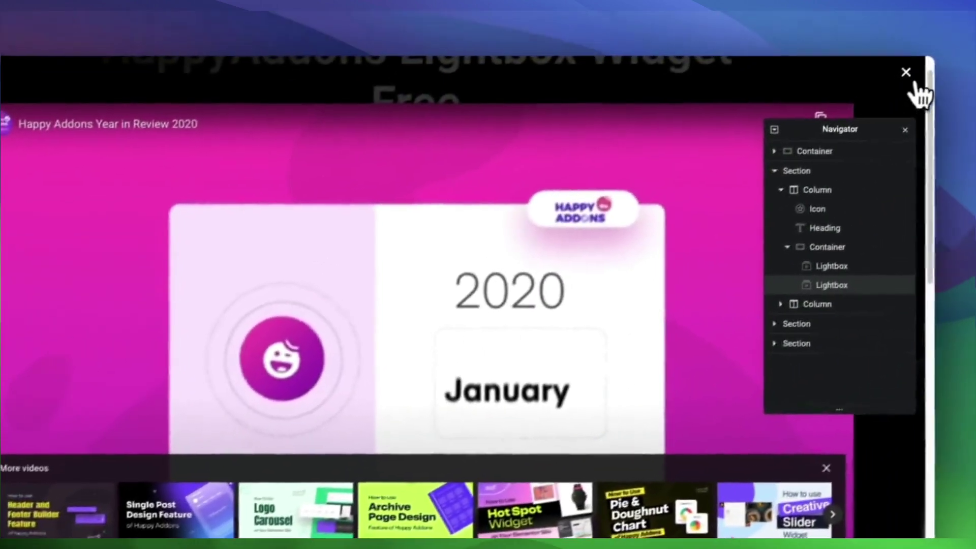
{"action": "left_click", "coordinate": [907, 81]}
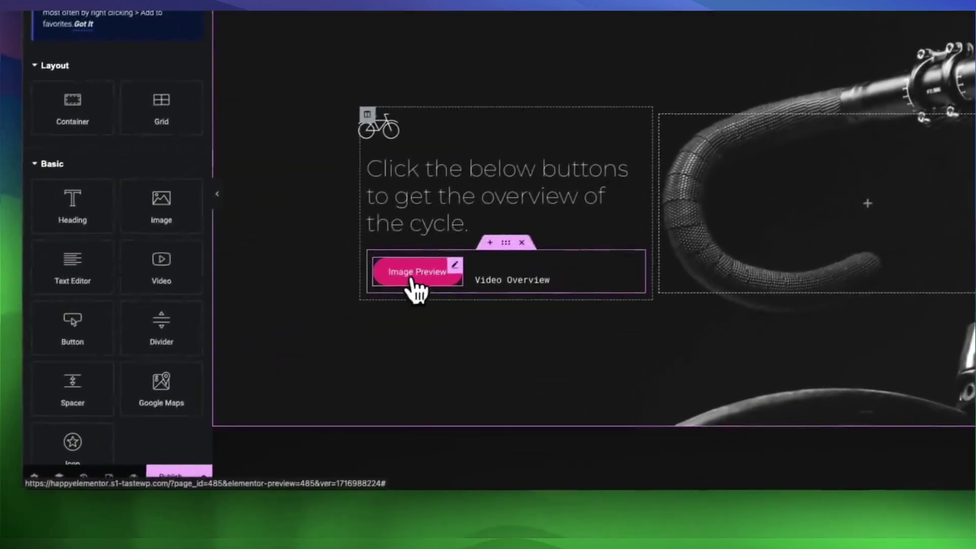
{"action": "left_click", "coordinate": [413, 274]}
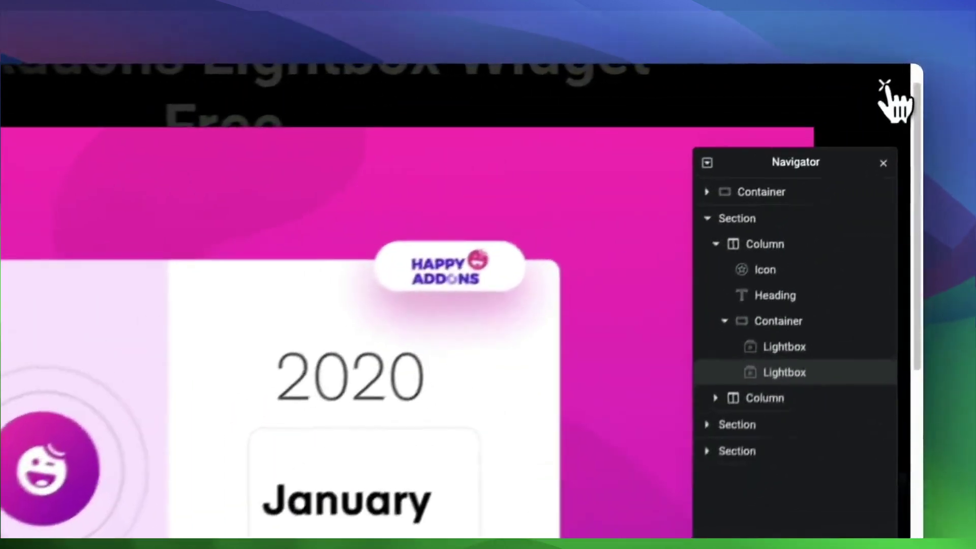
{"action": "left_click", "coordinate": [902, 75]}
{"action": "left_click", "coordinate": [656, 295]}
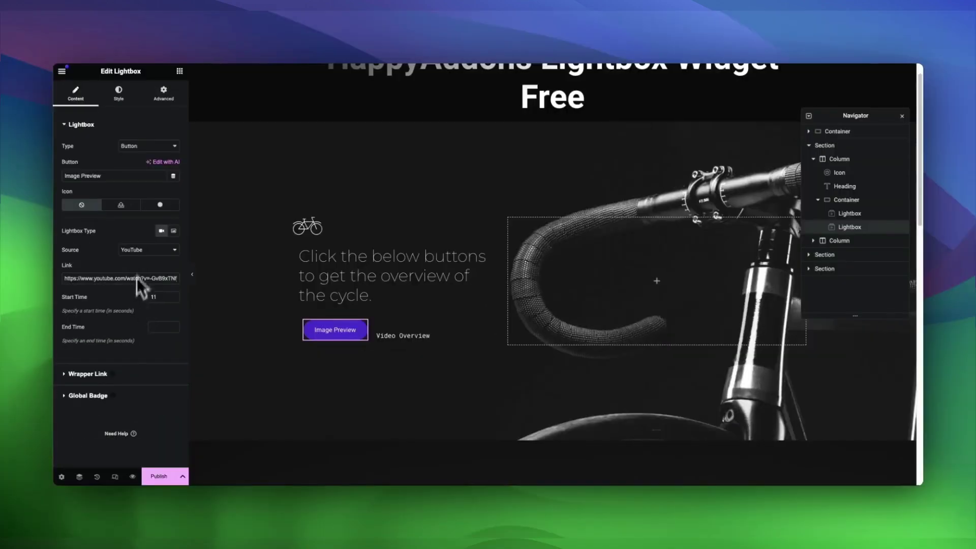
- Set the lightbox content to Image and select the black-and-white bicycle photo
{"action": "left_click", "coordinate": [174, 230]}
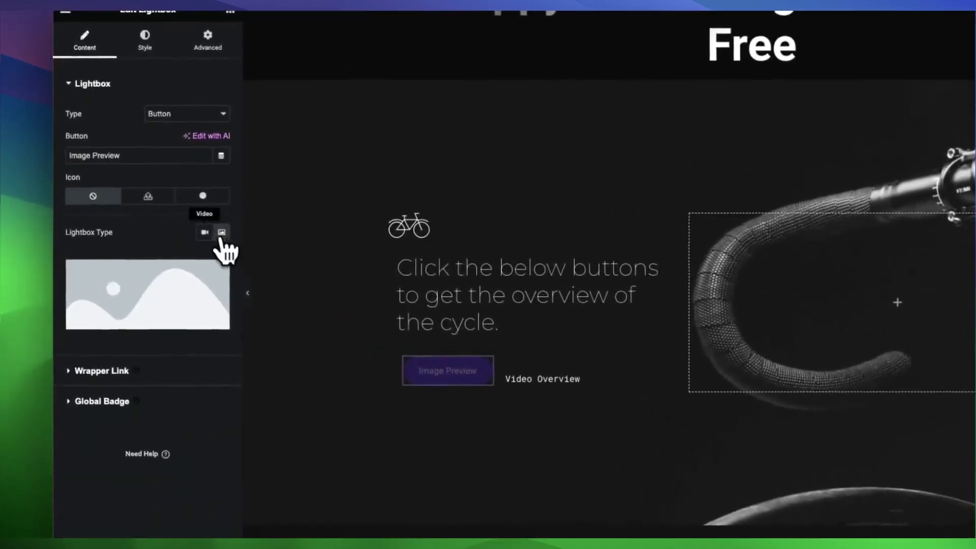
{"action": "left_click", "coordinate": [102, 282]}
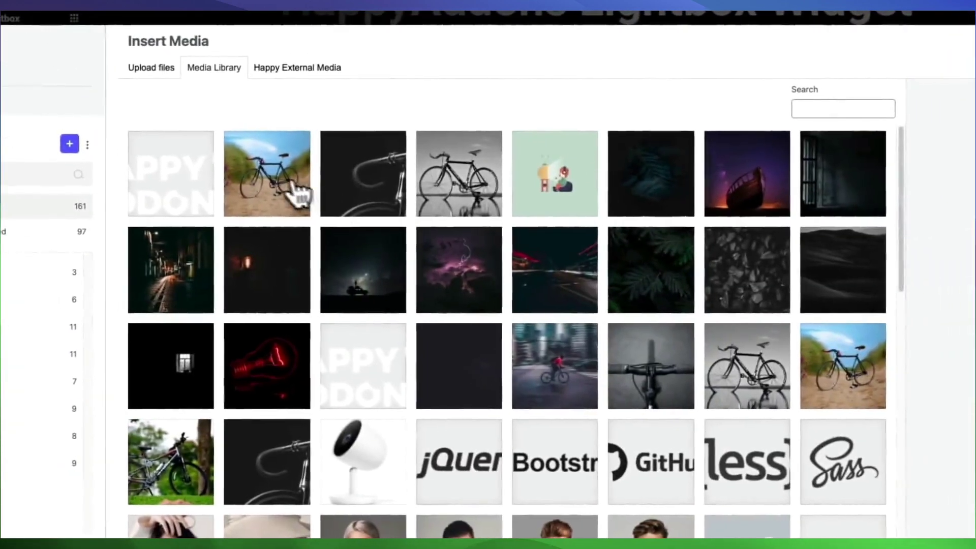
{"action": "left_click", "coordinate": [440, 173]}
{"action": "left_click", "coordinate": [940, 487]}
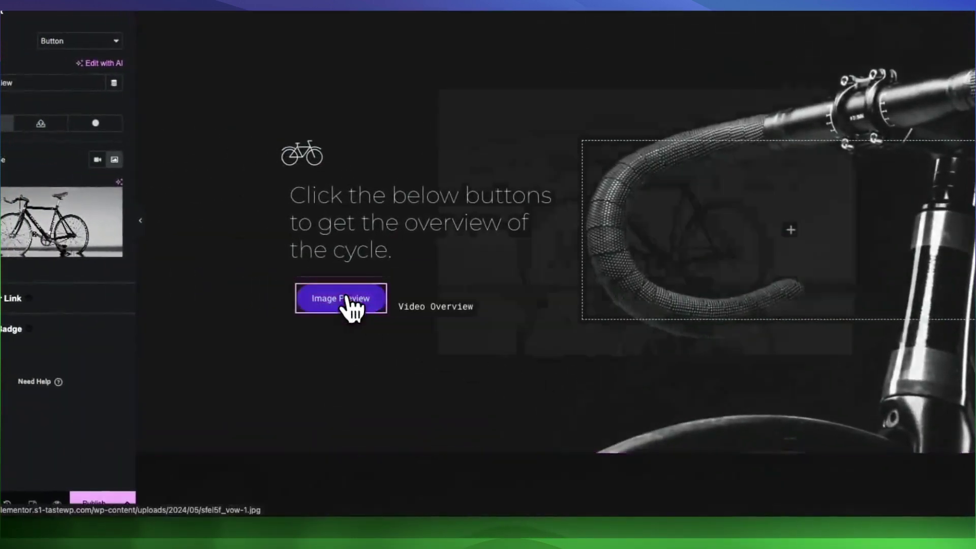
- Preview the Image Preview button's photo lightbox and look over its Style tab
{"action": "left_click", "coordinate": [347, 298]}
{"action": "left_click", "coordinate": [223, 233]}
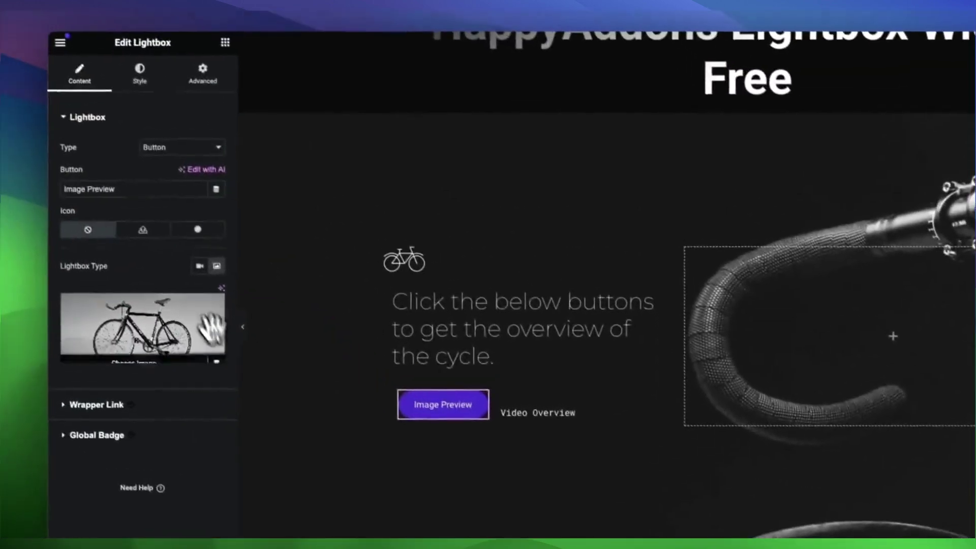
{"action": "left_click", "coordinate": [147, 87]}
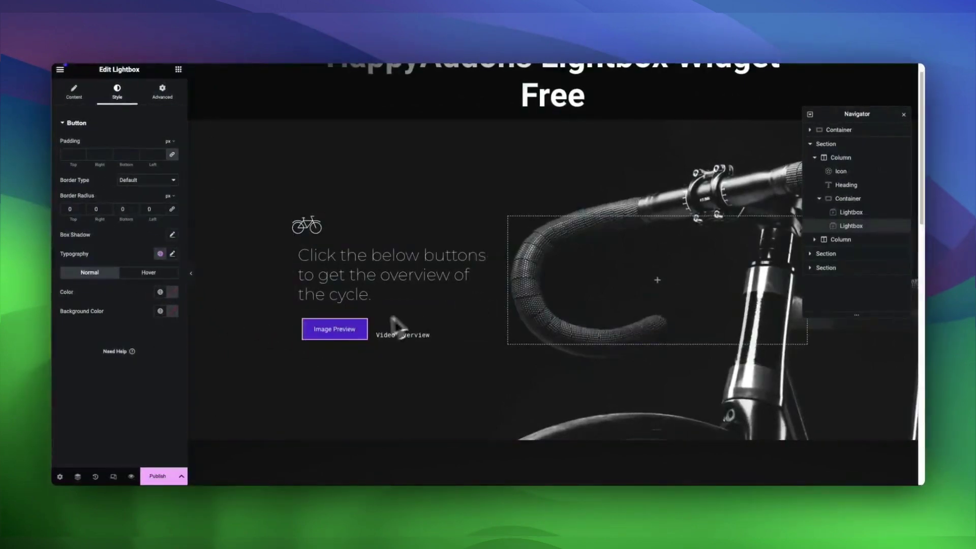
{"action": "mouse_move", "coordinate": [444, 404]}
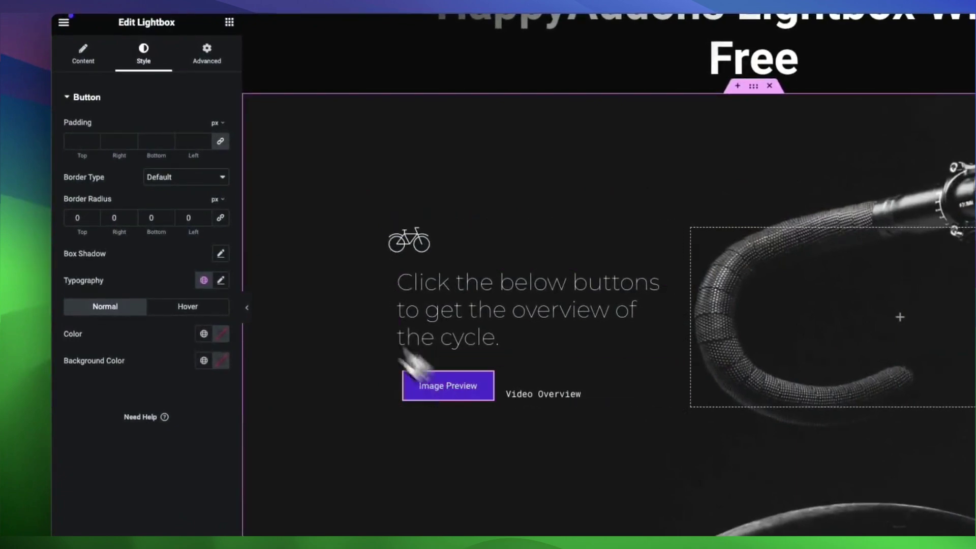
{"action": "left_click", "coordinate": [82, 105]}
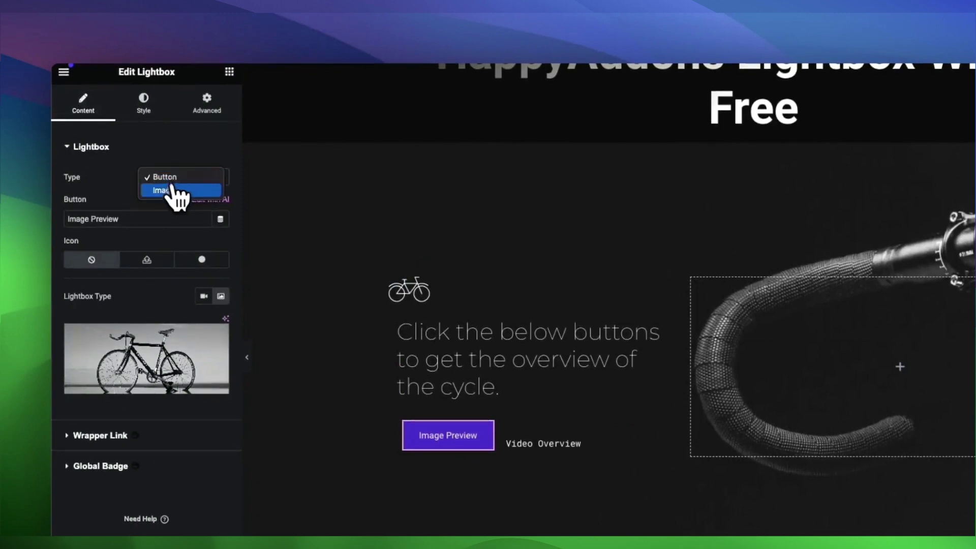
- Make the trigger an image using the black-and-white bicycle as thumbnail
{"action": "left_click", "coordinate": [164, 191]}
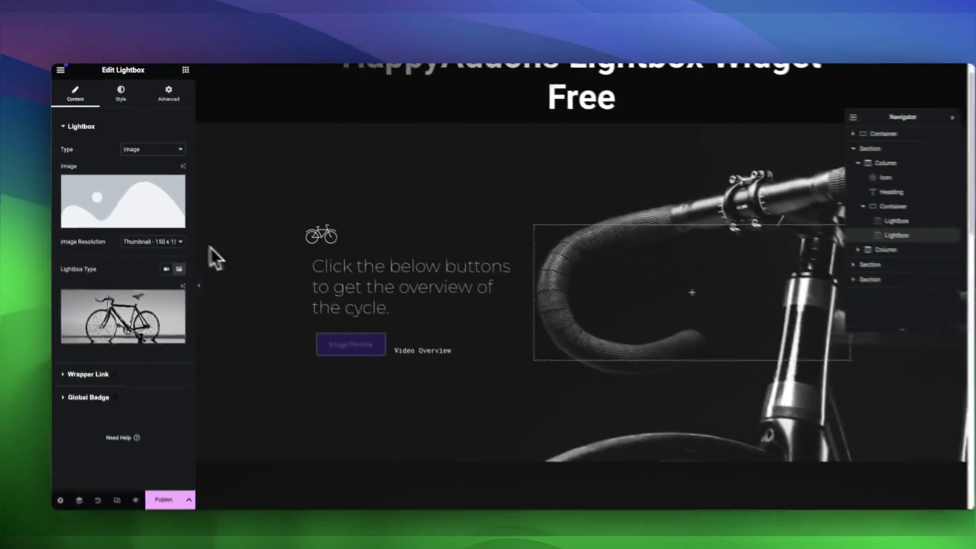
{"action": "mouse_move", "coordinate": [385, 374]}
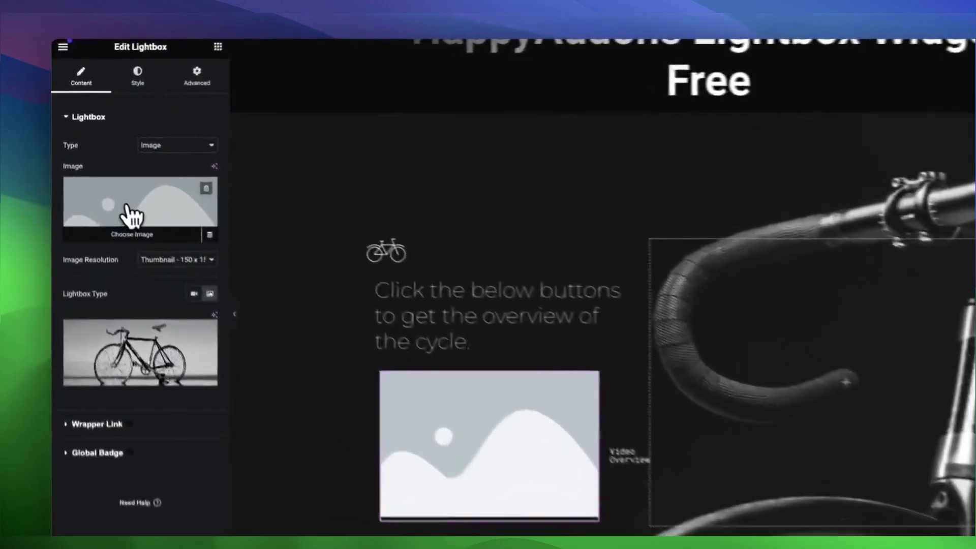
{"action": "left_click", "coordinate": [112, 206]}
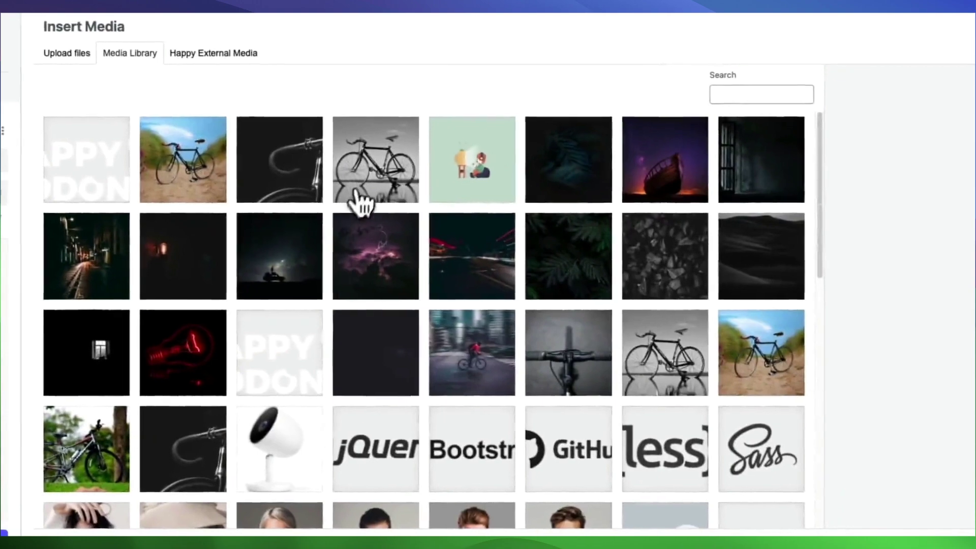
{"action": "left_click", "coordinate": [362, 194]}
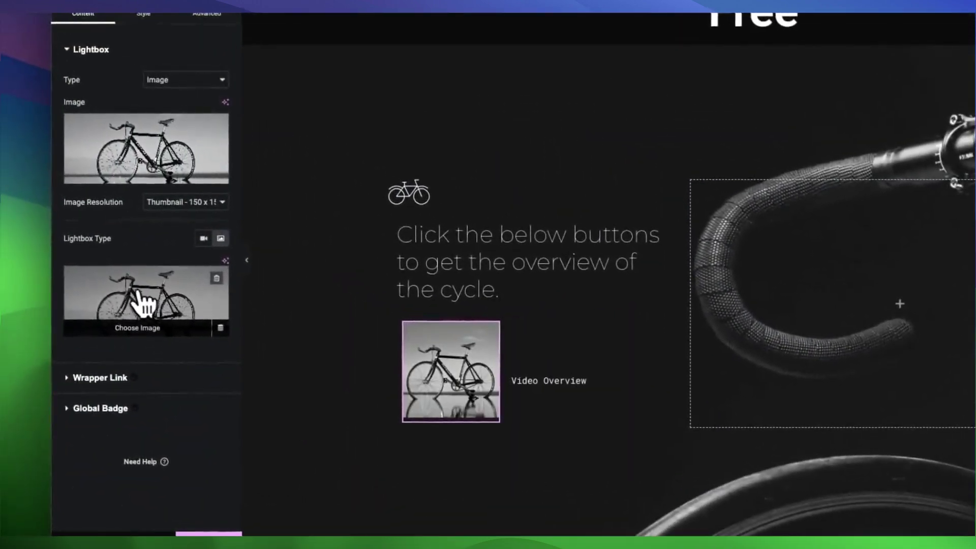
{"action": "mouse_move", "coordinate": [145, 299]}
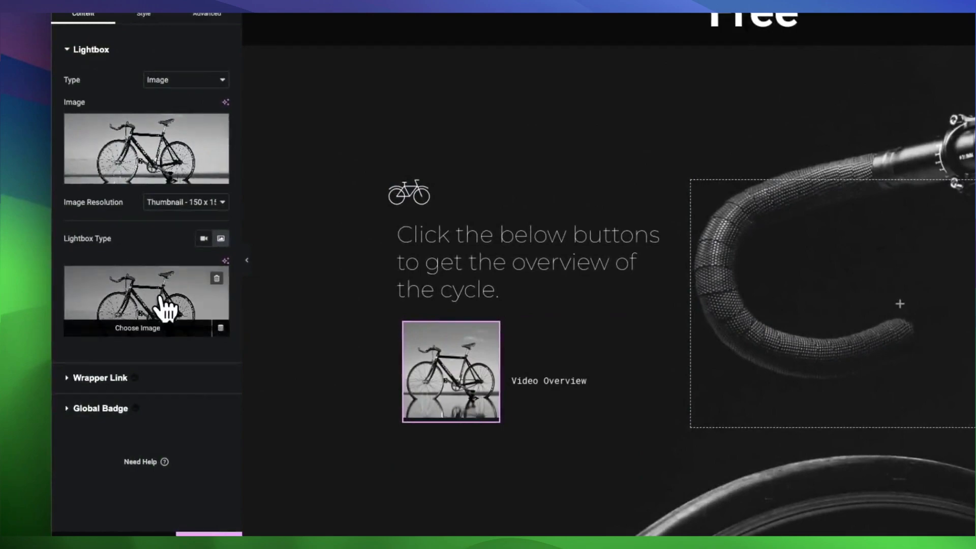
- Set the lightbox image to the beach bicycle photo and preview it
{"action": "left_click", "coordinate": [162, 305]}
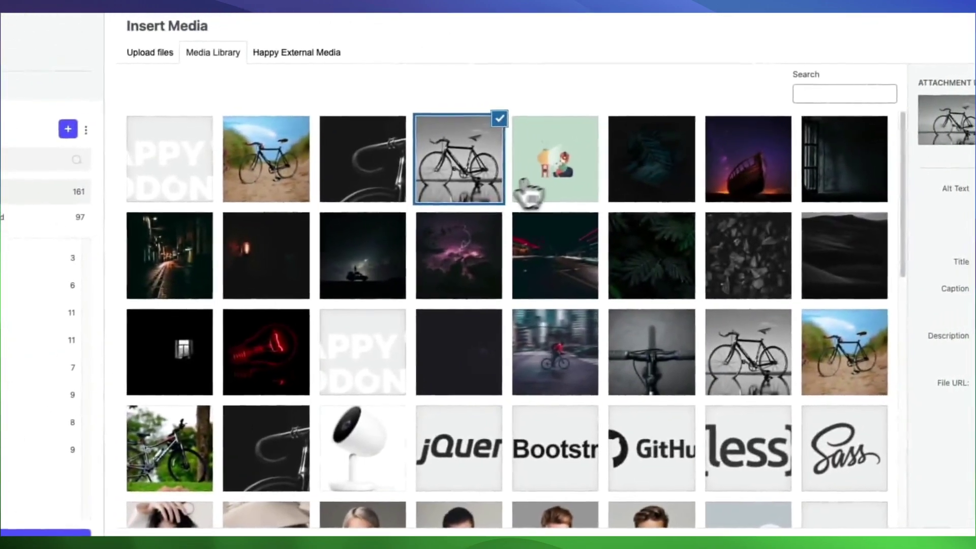
{"action": "left_click", "coordinate": [277, 183]}
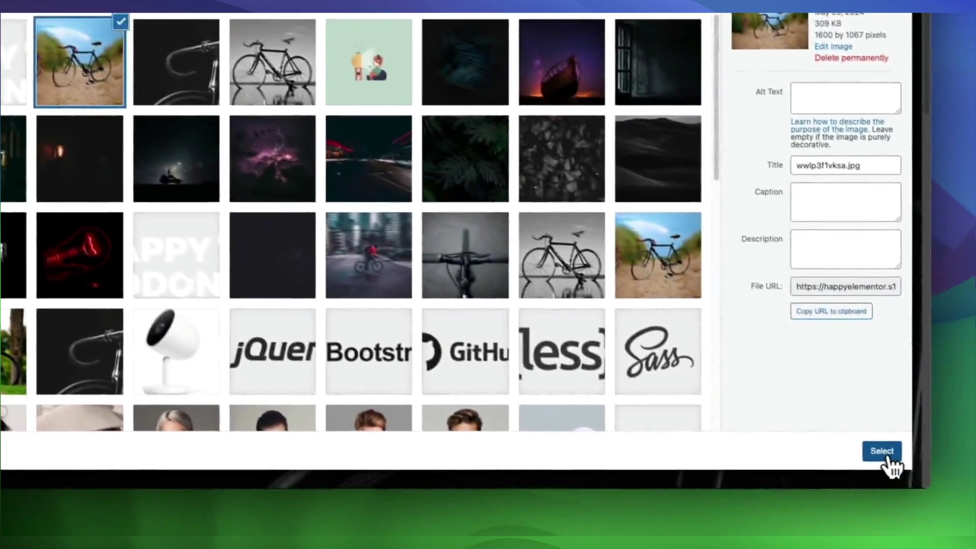
{"action": "left_click", "coordinate": [886, 456]}
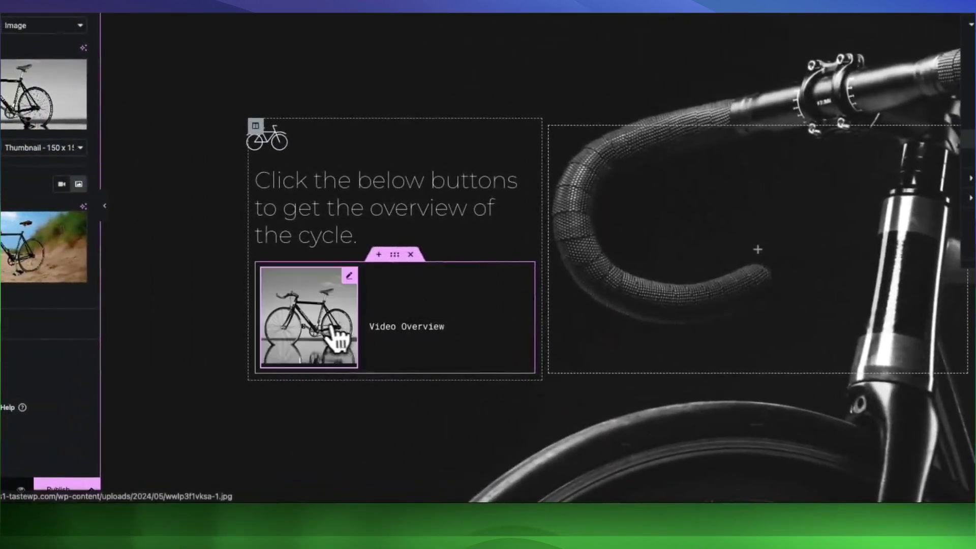
{"action": "left_click", "coordinate": [319, 318]}
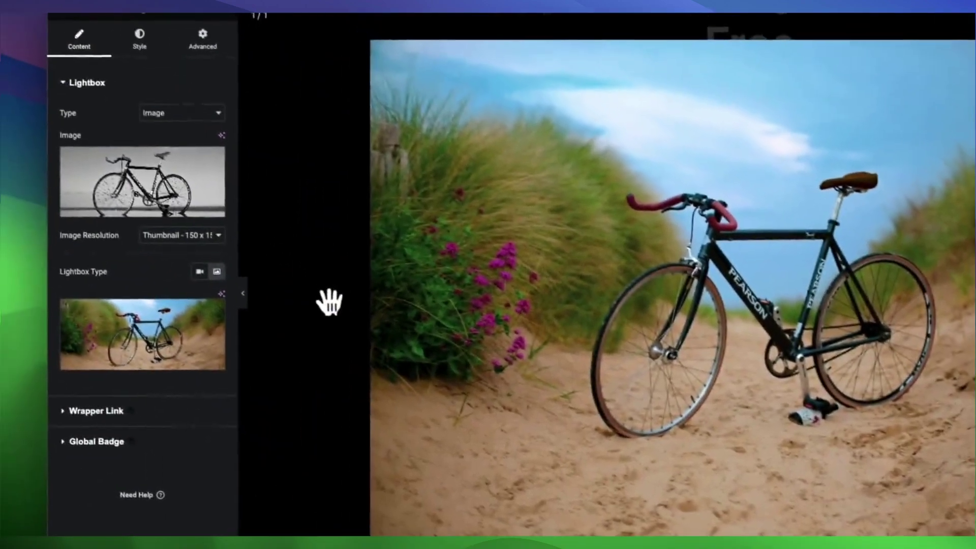
{"action": "left_click", "coordinate": [350, 360]}
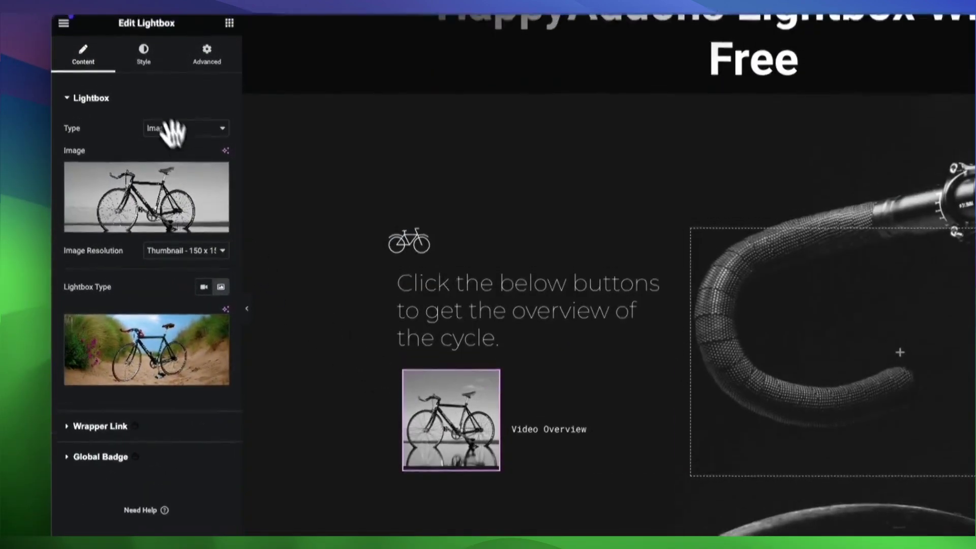
- In the Image style section, narrow the thumbnail to 78 px, briefly checking Box Shadow
{"action": "left_click", "coordinate": [145, 86]}
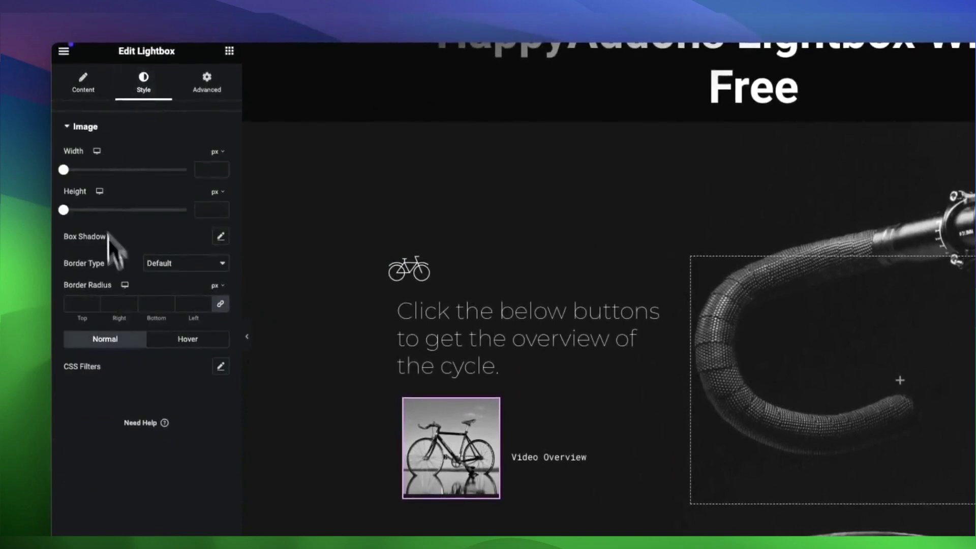
{"action": "left_click_drag", "start_coordinate": [63, 170], "coordinate": [71, 170]}
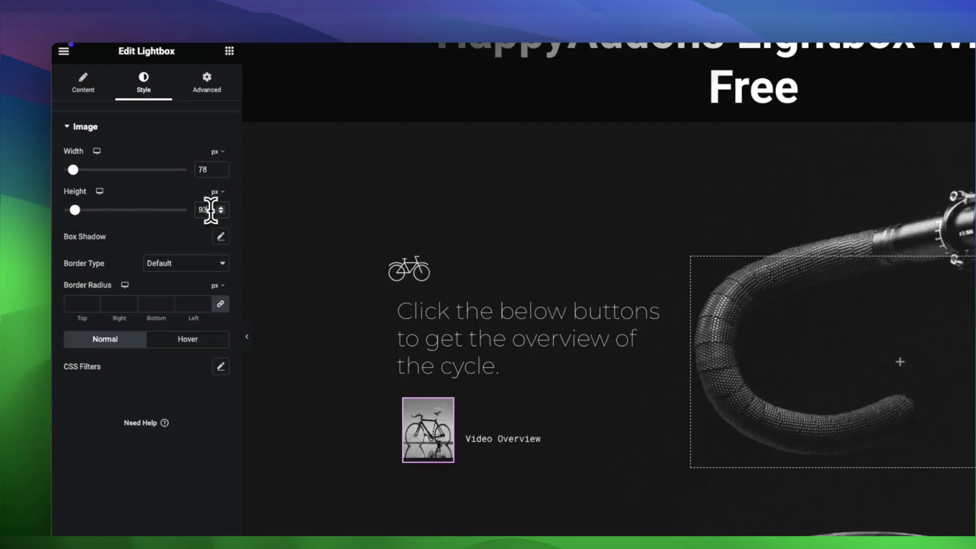
{"action": "left_click", "coordinate": [220, 237]}
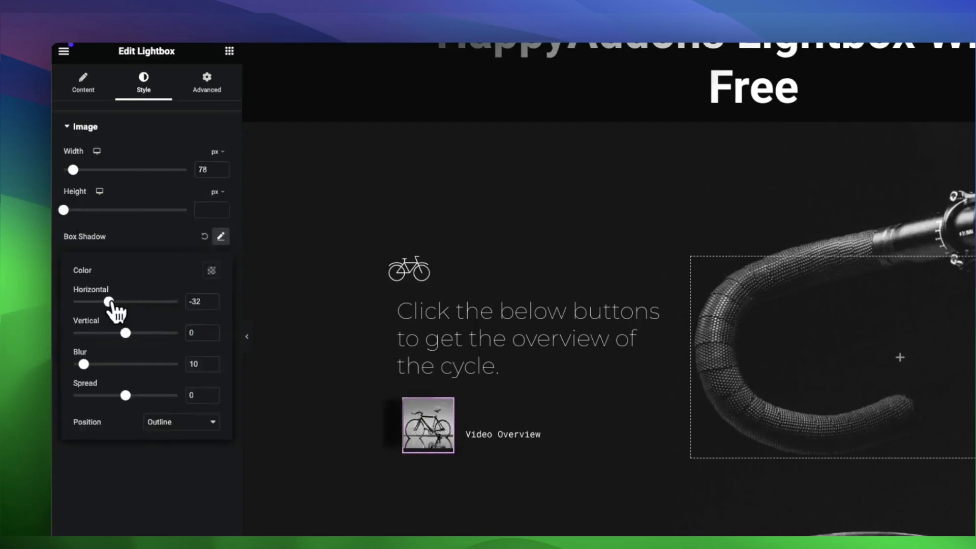
{"action": "left_click", "coordinate": [205, 237]}
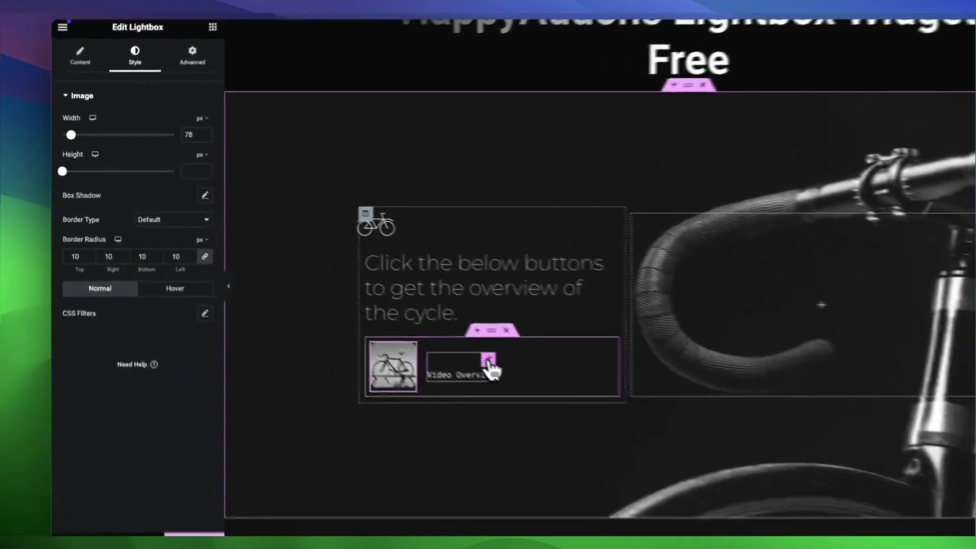
- Review the Video Overview widget's Style and Content tabs and preview its YouTube lightbox
{"action": "left_click", "coordinate": [396, 333]}
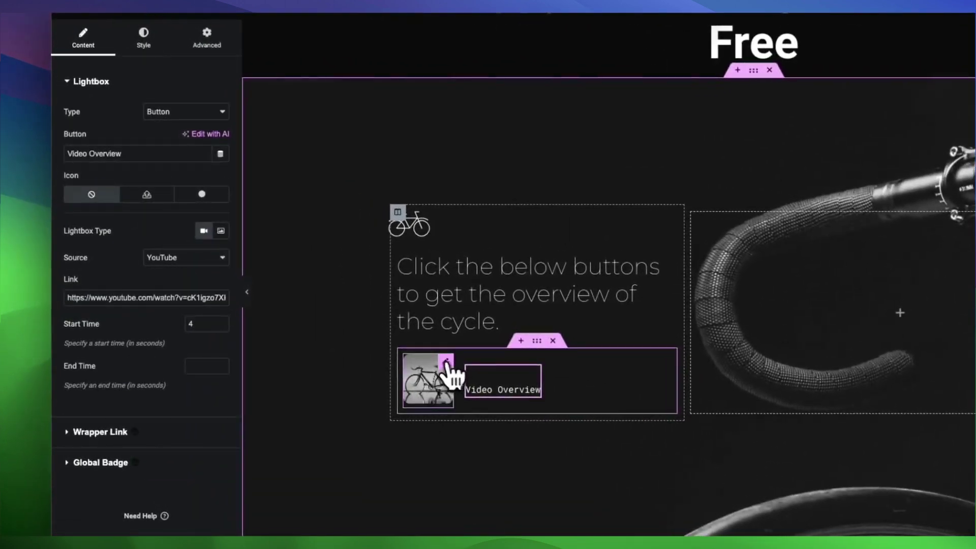
{"action": "left_click", "coordinate": [145, 88]}
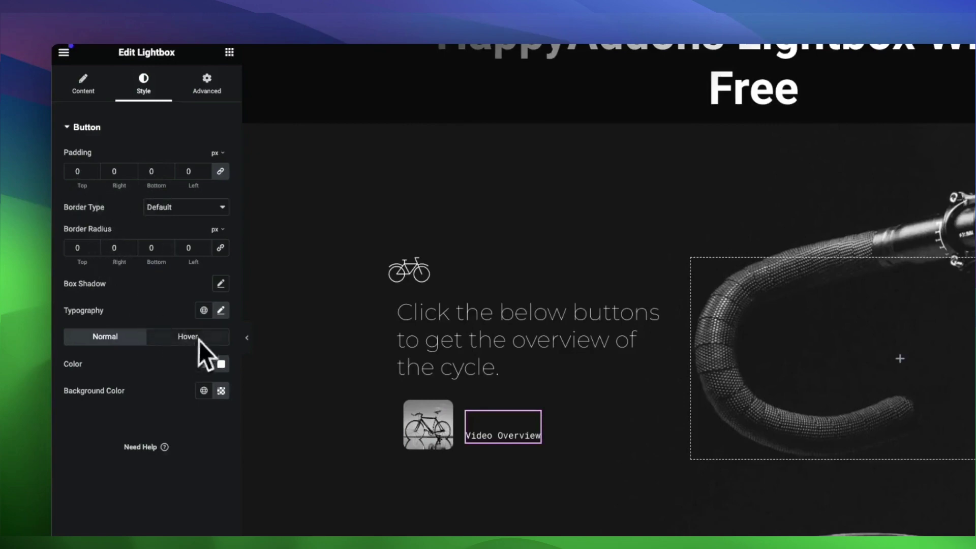
{"action": "left_click", "coordinate": [82, 87]}
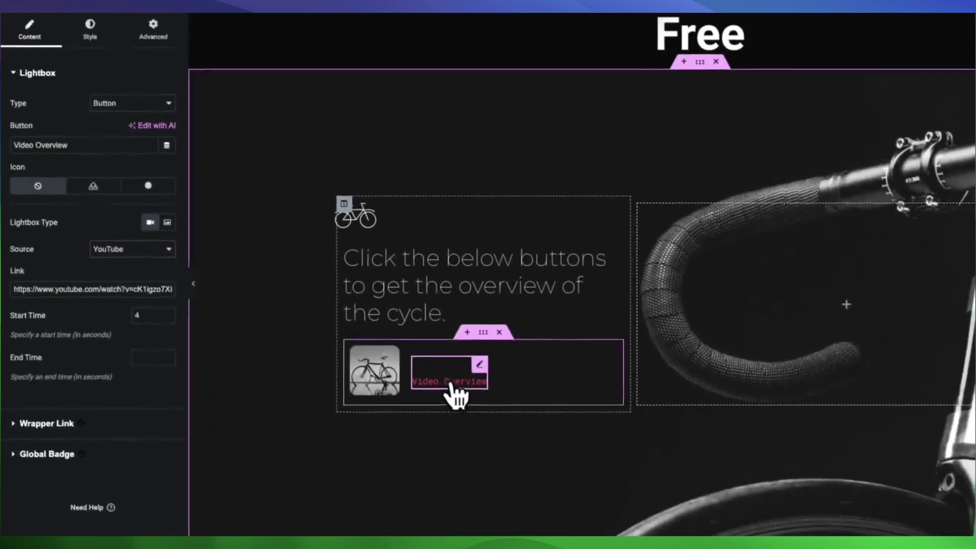
{"action": "left_click", "coordinate": [502, 429]}
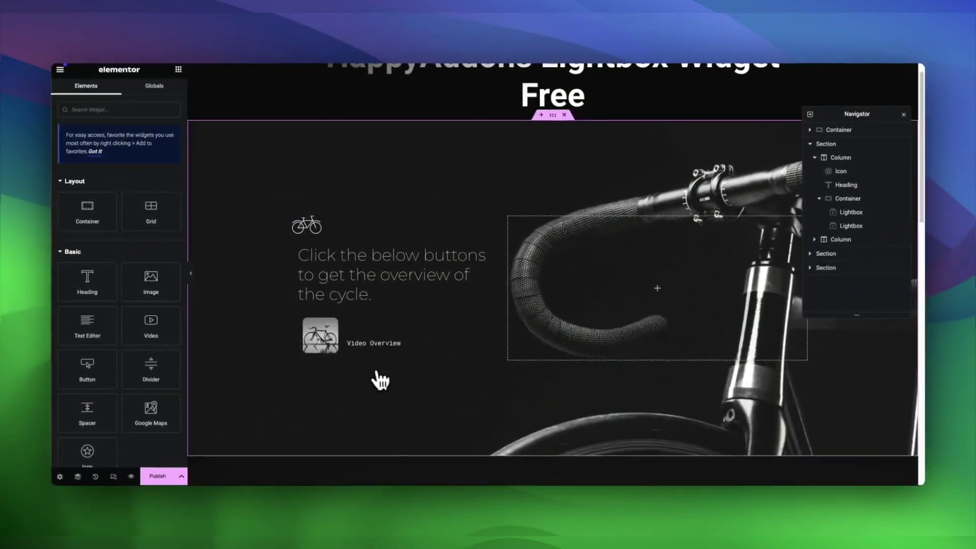
- Scroll to Cycle Factory, select the bicycle thumbnail lightbox, and view its image styling
{"action": "scroll", "coordinate": [378, 374], "scroll_direction": "down", "scroll_amount": 1}
{"action": "scroll", "coordinate": [377, 368], "scroll_direction": "down", "scroll_amount": 3}
{"action": "scroll", "coordinate": [377, 364], "scroll_direction": "down", "scroll_amount": 3}
{"action": "scroll", "coordinate": [378, 356], "scroll_direction": "down", "scroll_amount": 1}
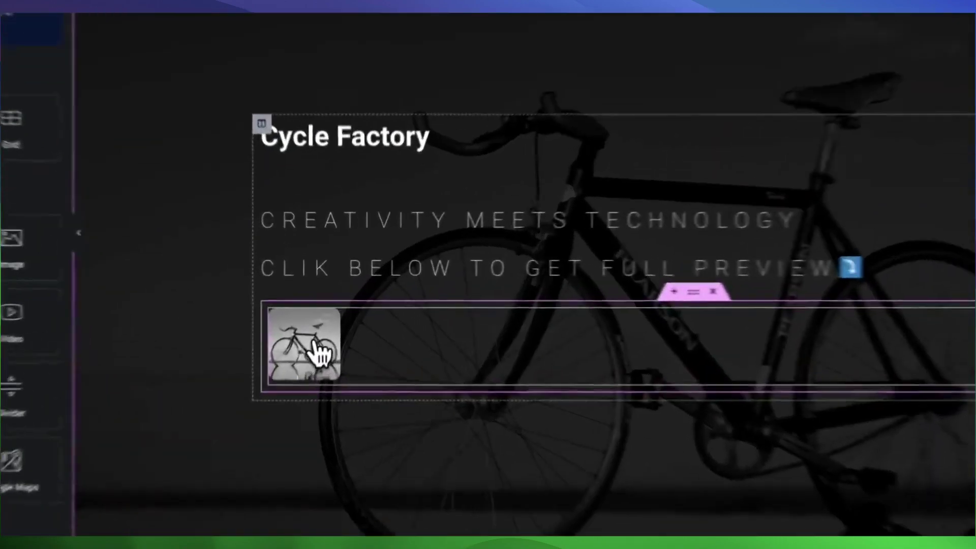
{"action": "left_click", "coordinate": [340, 365]}
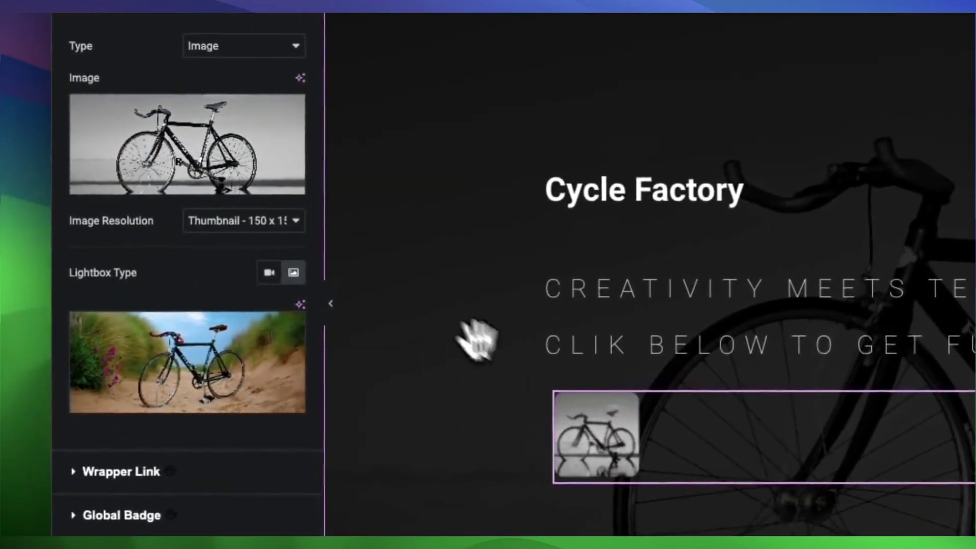
{"action": "left_click", "coordinate": [184, 124]}
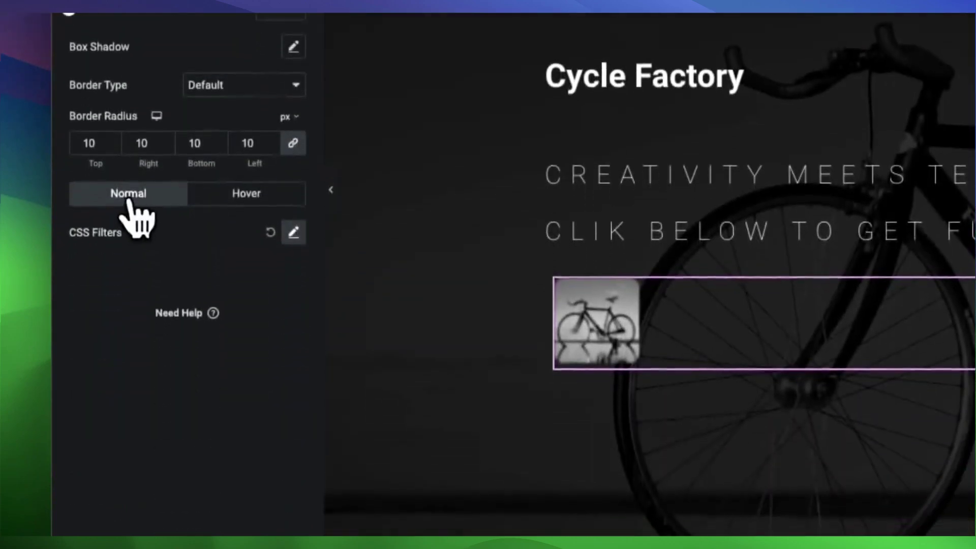